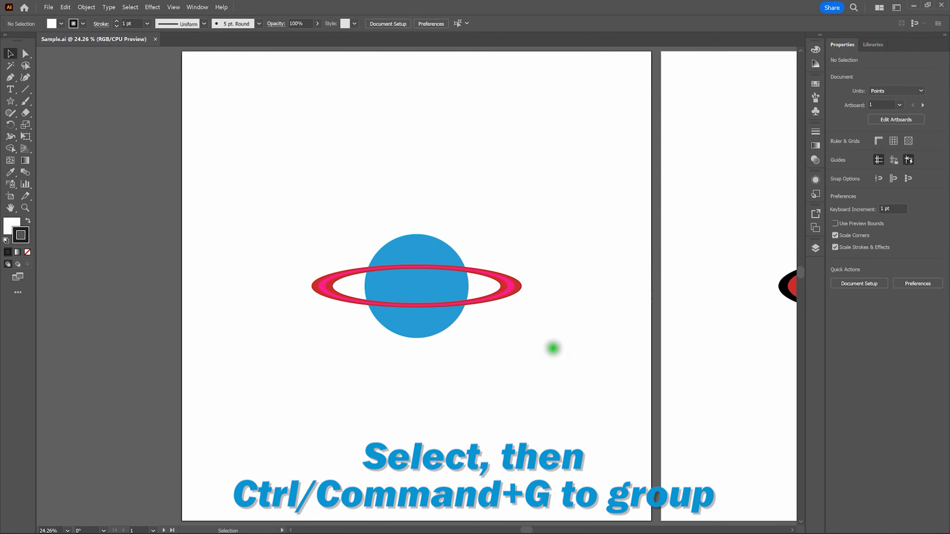
# Make an Intertwine object from the blue planet and its ring, and loop the upper overlap so the ring passes behind the planet
pyautogui.moveTo(238, 157); pyautogui.dragTo(597, 380)
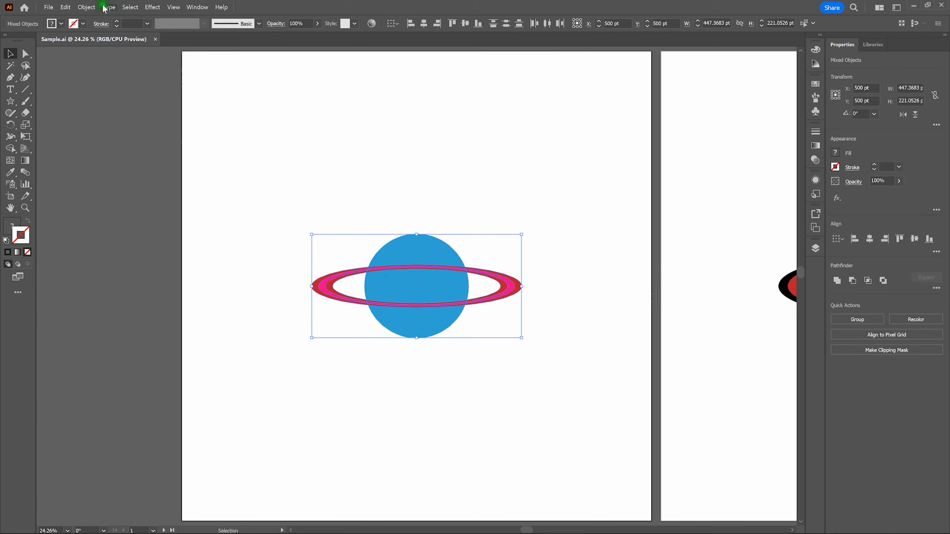
pyautogui.click(88, 7)
pyautogui.moveTo(180, 284)
pyautogui.click(223, 285)
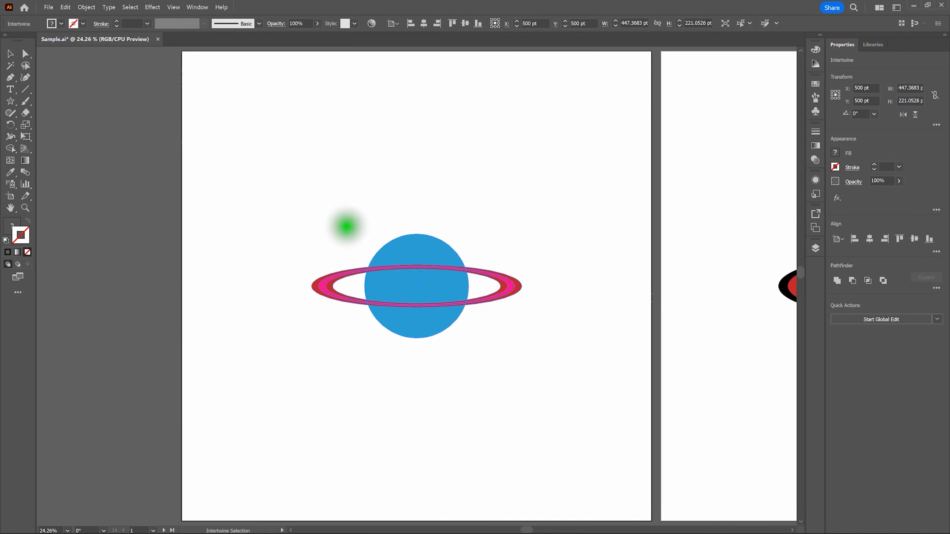
pyautogui.moveTo(347, 227)
pyautogui.mouseDown()
pyautogui.moveTo(367, 280)
pyautogui.moveTo(447, 286)
pyautogui.moveTo(477, 275)
pyautogui.moveTo(473, 241)
pyautogui.moveTo(455, 219)
pyautogui.moveTo(399, 212)
pyautogui.moveTo(346, 225)
pyautogui.mouseUp()
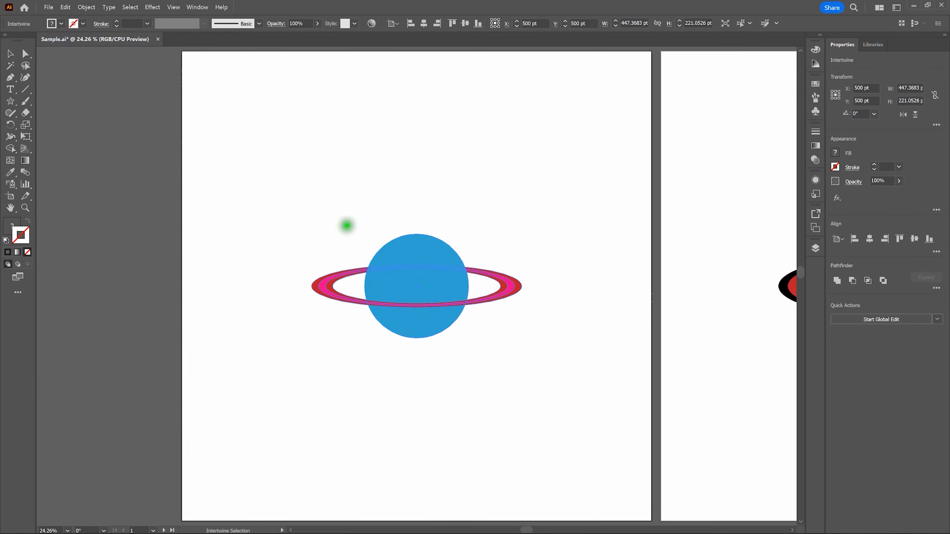
pyautogui.click(10, 54)
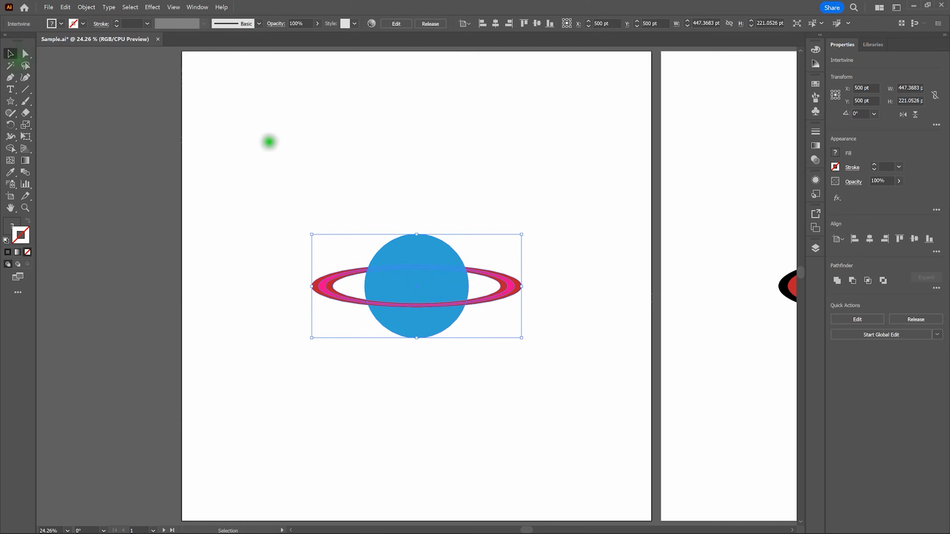
pyautogui.click(272, 143)
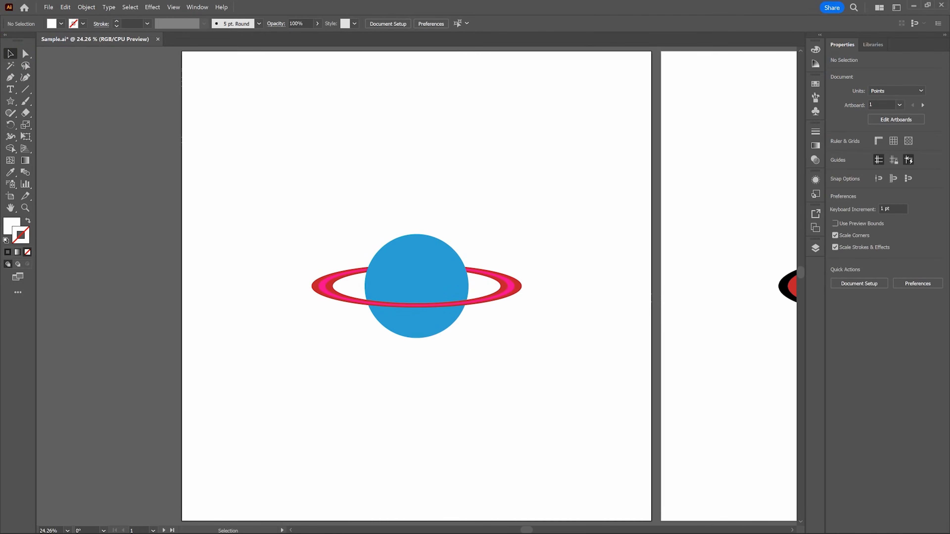
pyautogui.click(321, 195)
pyautogui.click(410, 247)
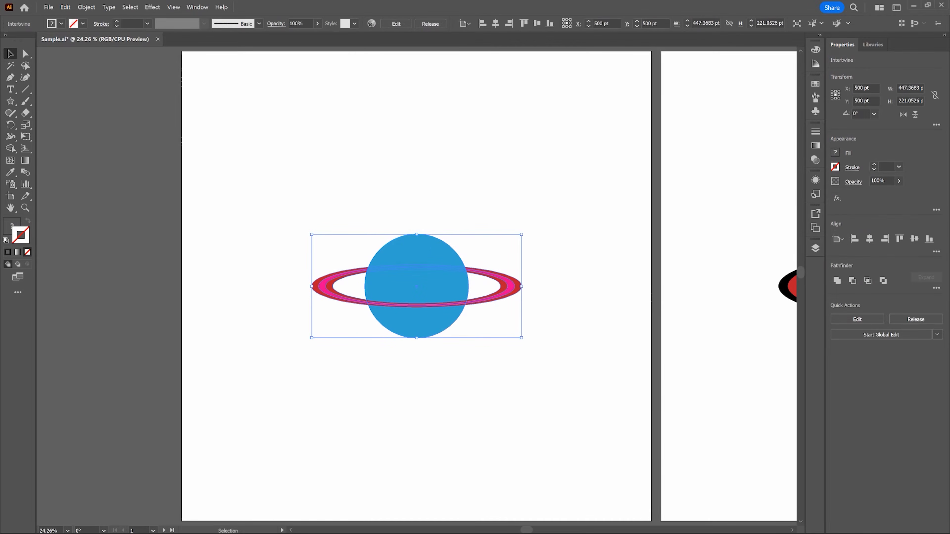
pyautogui.click(416, 226)
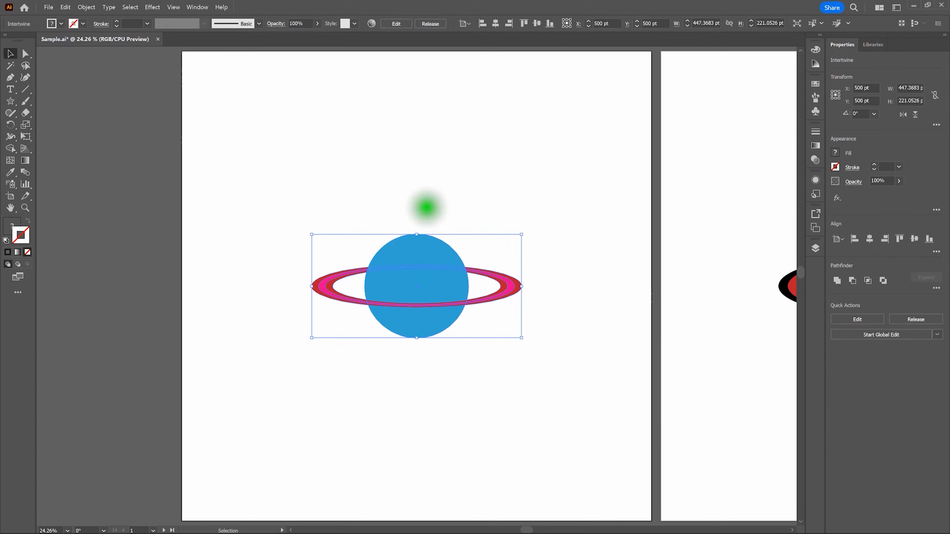
pyautogui.click(417, 226)
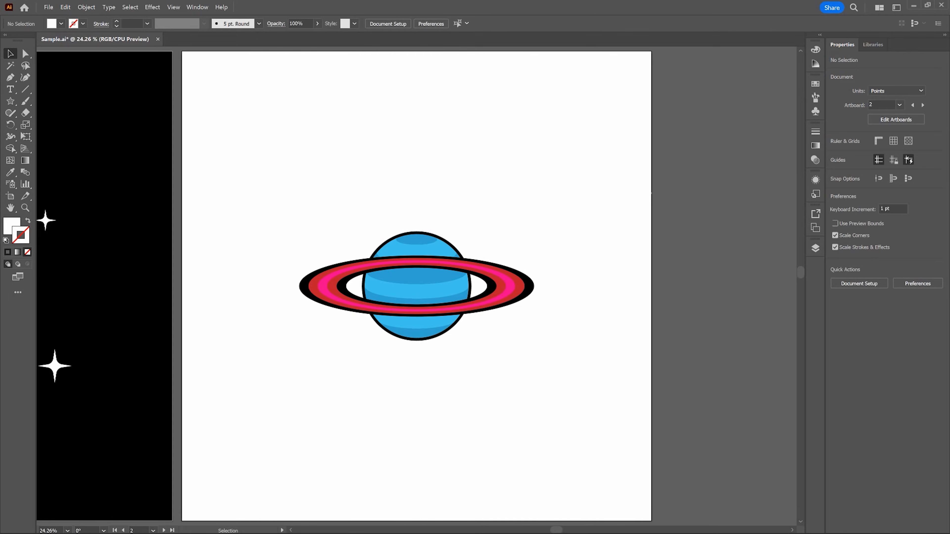
# On artboard 2, intertwine the striped planet with its black-outlined ring, looping the upper overlap to send the ring behind the planet
pyautogui.moveTo(253, 197); pyautogui.dragTo(567, 356)
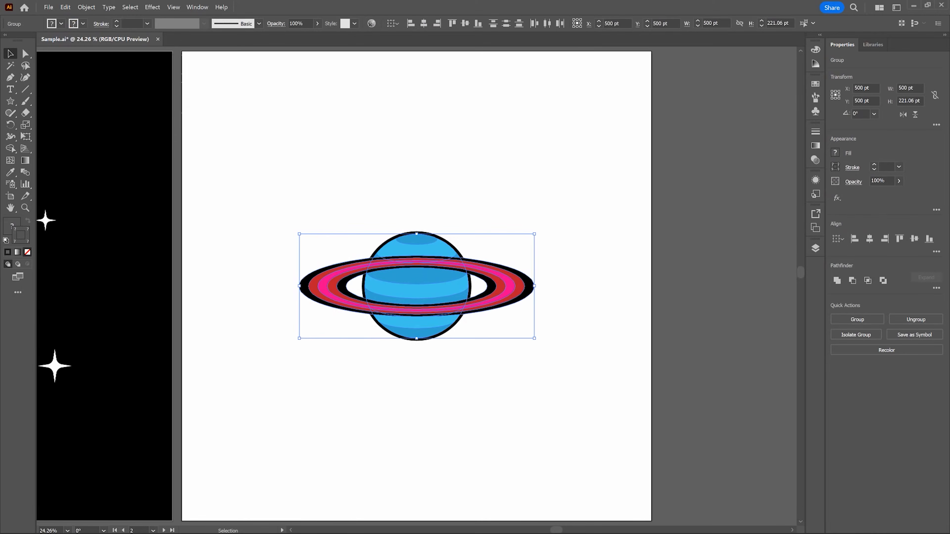
pyautogui.click(87, 7)
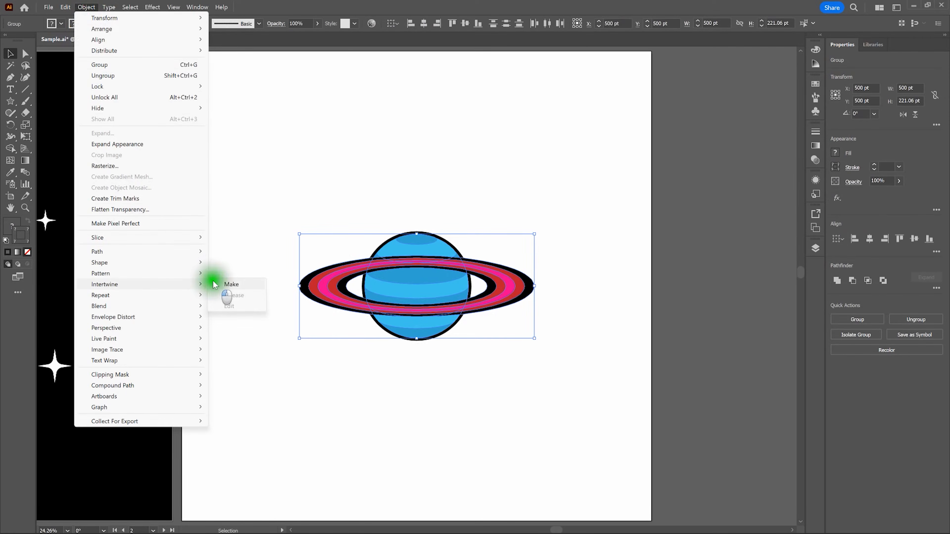
pyautogui.click(214, 284)
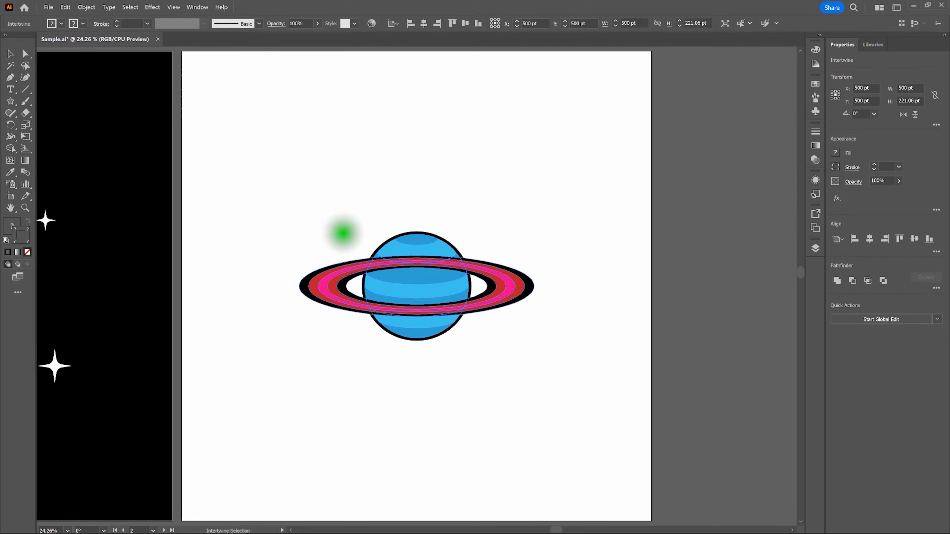
pyautogui.moveTo(343, 235)
pyautogui.mouseDown()
pyautogui.moveTo(363, 277)
pyautogui.moveTo(449, 286)
pyautogui.moveTo(478, 275)
pyautogui.moveTo(479, 242)
pyautogui.moveTo(441, 212)
pyautogui.moveTo(380, 214)
pyautogui.moveTo(351, 228)
pyautogui.mouseUp()
pyautogui.click(10, 54)
pyautogui.click(251, 107)
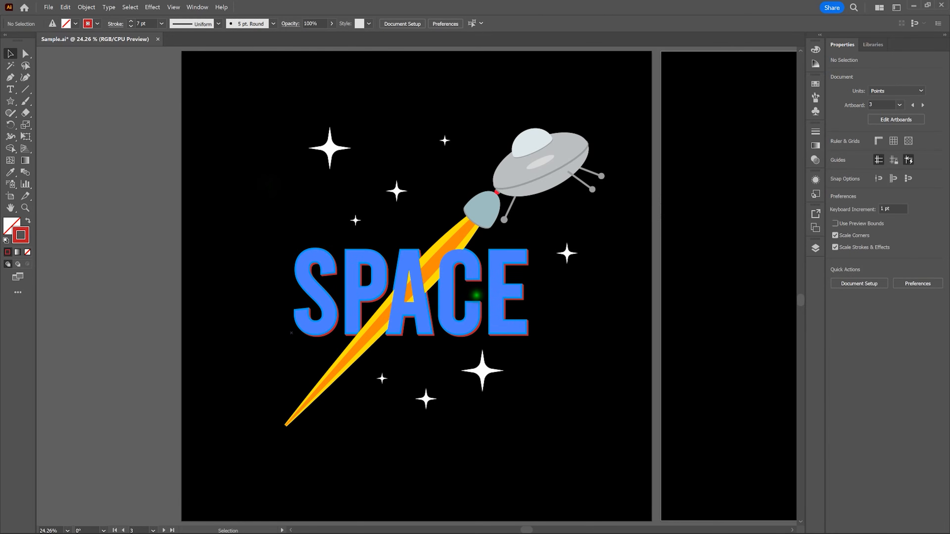
# On artboard 3, make an Intertwine object from the spaceship group and the SPACE text
pyautogui.click(494, 311)
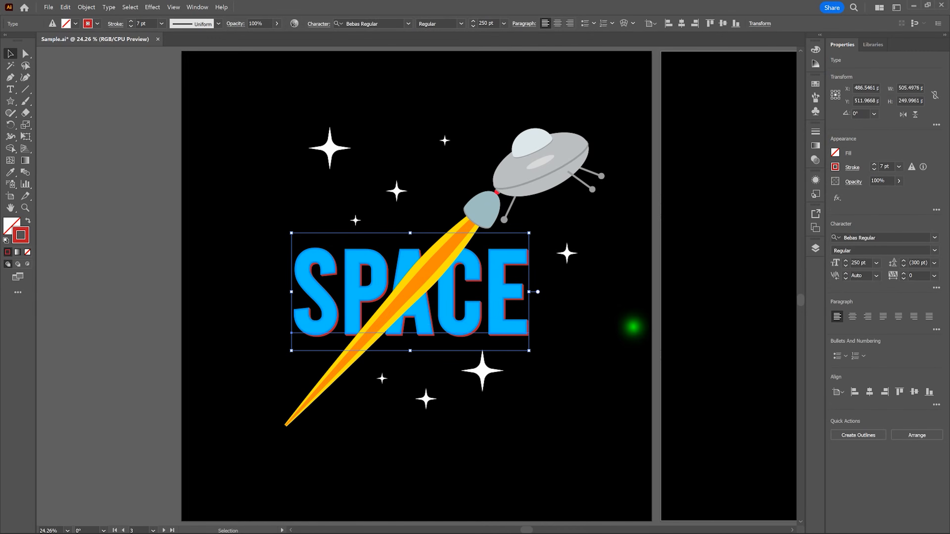
pyautogui.click(632, 327)
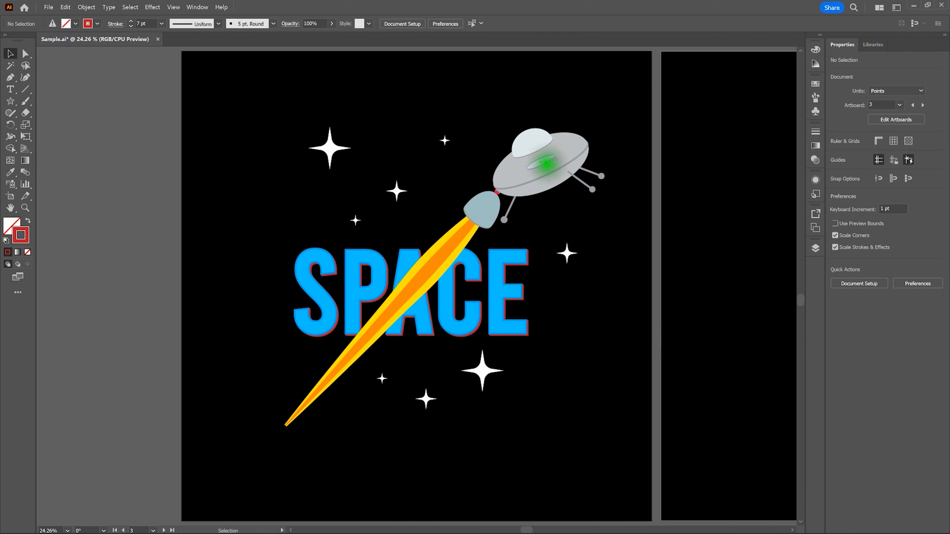
pyautogui.click(546, 163)
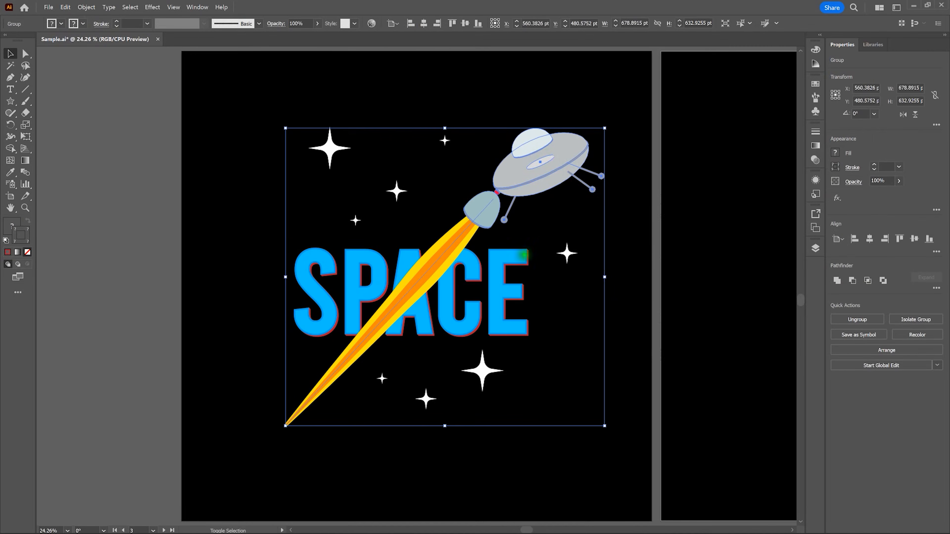
pyautogui.keyDown('shift'); pyautogui.click(505, 276); pyautogui.keyUp('shift')
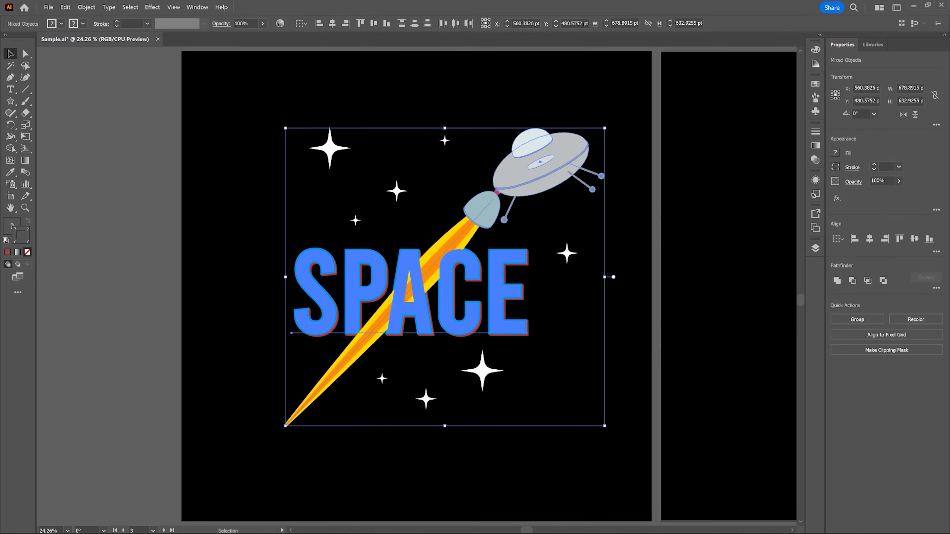
pyautogui.click(86, 7)
pyautogui.moveTo(137, 284)
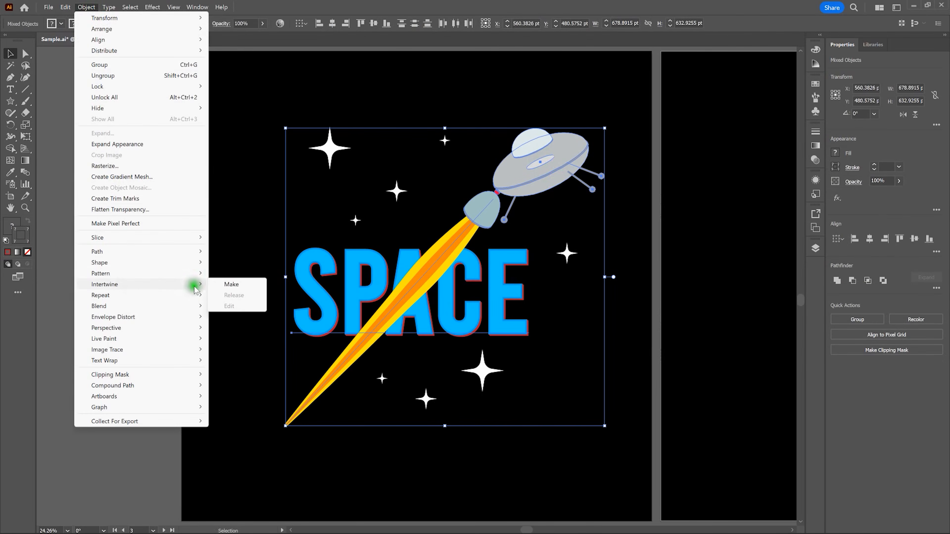
pyautogui.click(227, 284)
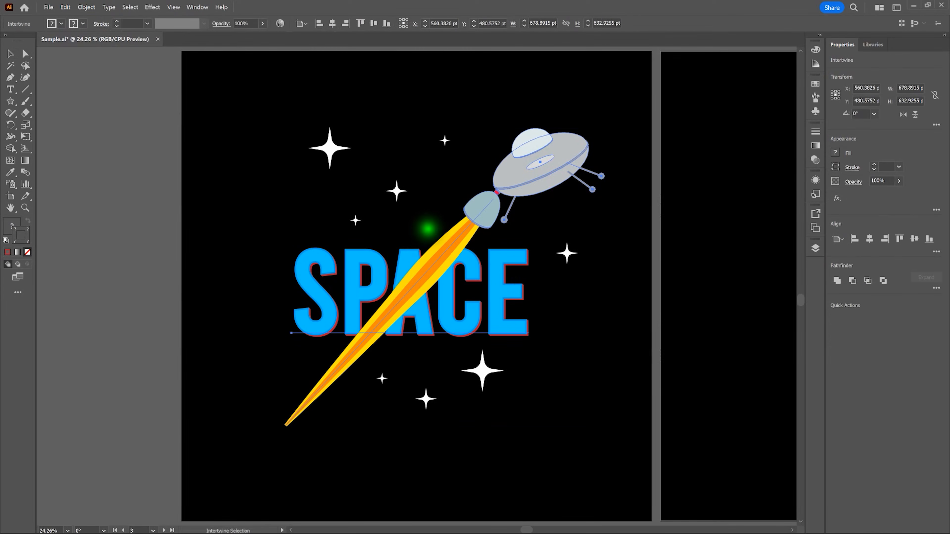
# Loop the flame's overlaps with the letters P and A to bring those letters in front of the flame
pyautogui.moveTo(429, 247); pyautogui.dragTo(430, 286)
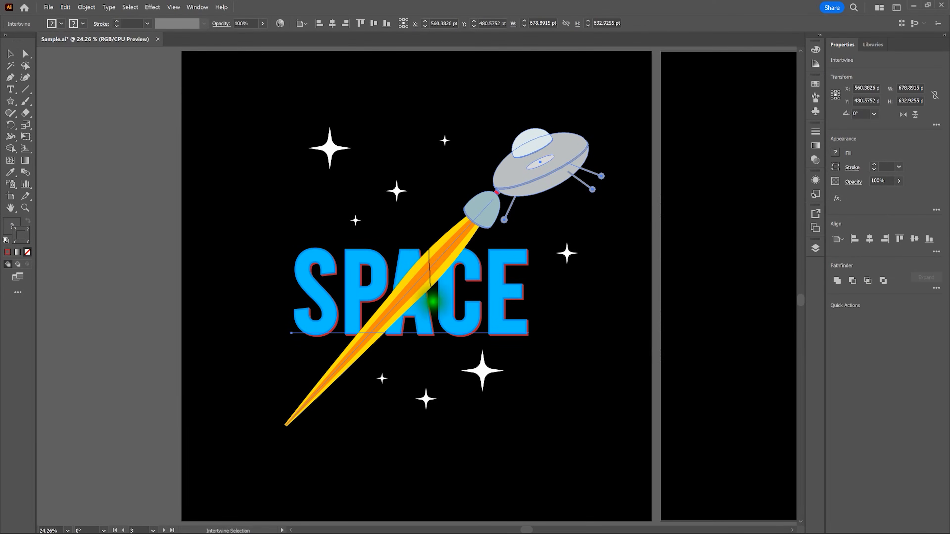
pyautogui.moveTo(378, 361)
pyautogui.mouseDown()
pyautogui.moveTo(325, 351)
pyautogui.moveTo(333, 298)
pyautogui.mouseUp()
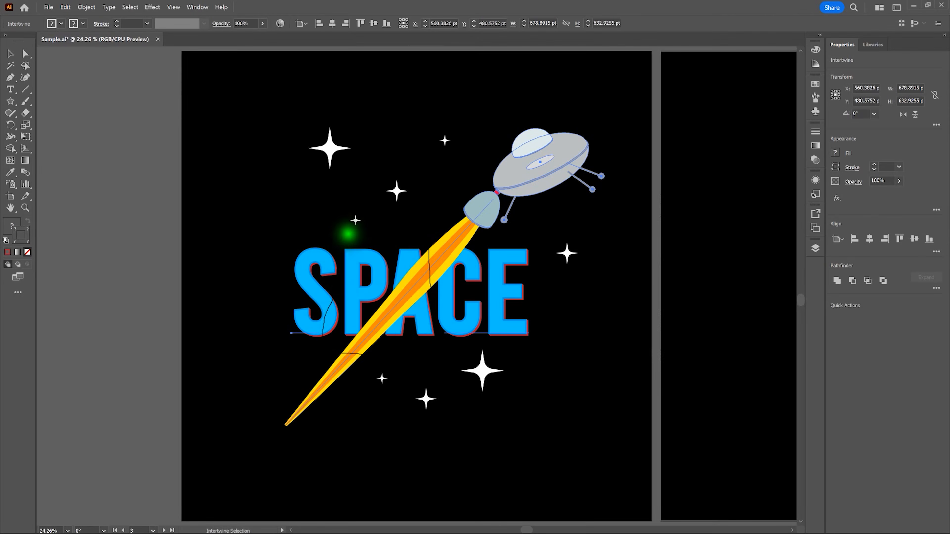
pyautogui.moveTo(416, 235); pyautogui.dragTo(424, 234)
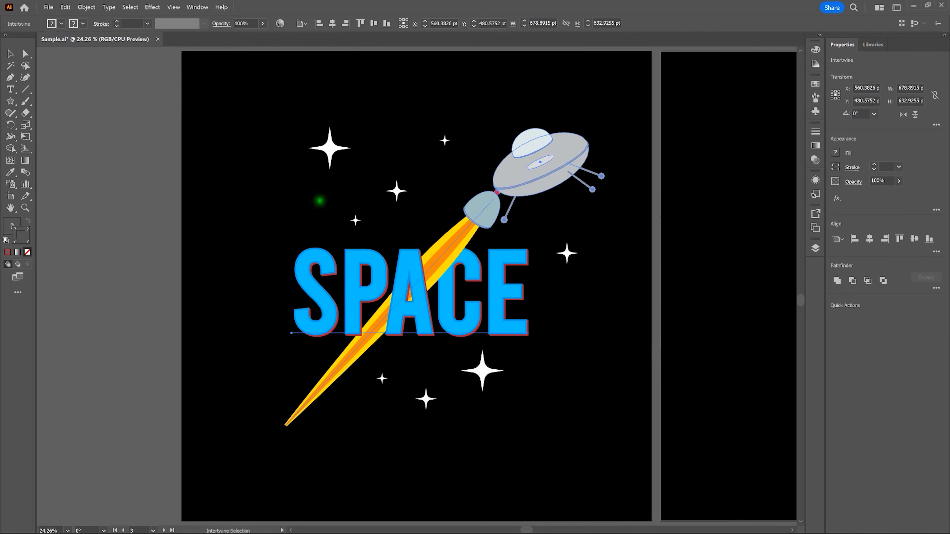
pyautogui.click(10, 53)
pyautogui.click(250, 117)
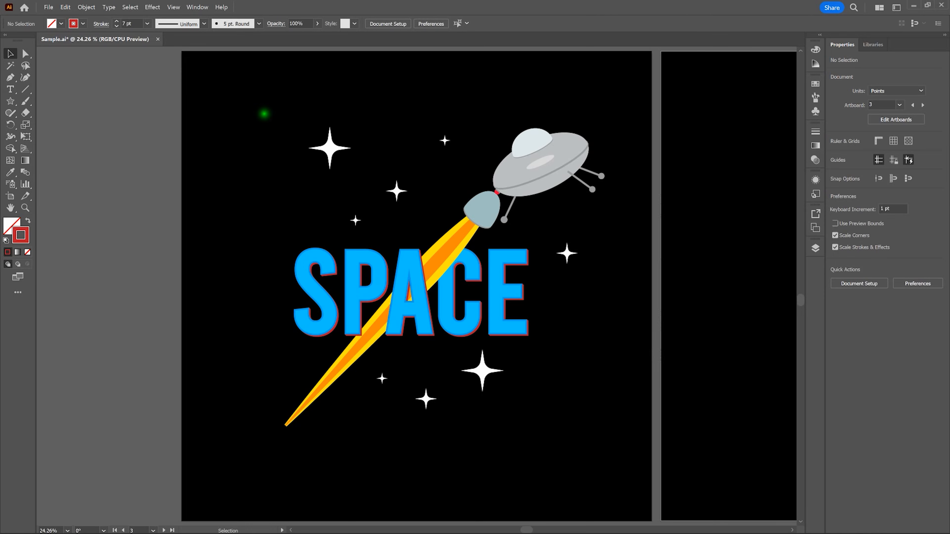
# Reopen the spaceship and SPACE Intertwine object for editing and loop the flame overlap at the letter P
pyautogui.click(536, 144)
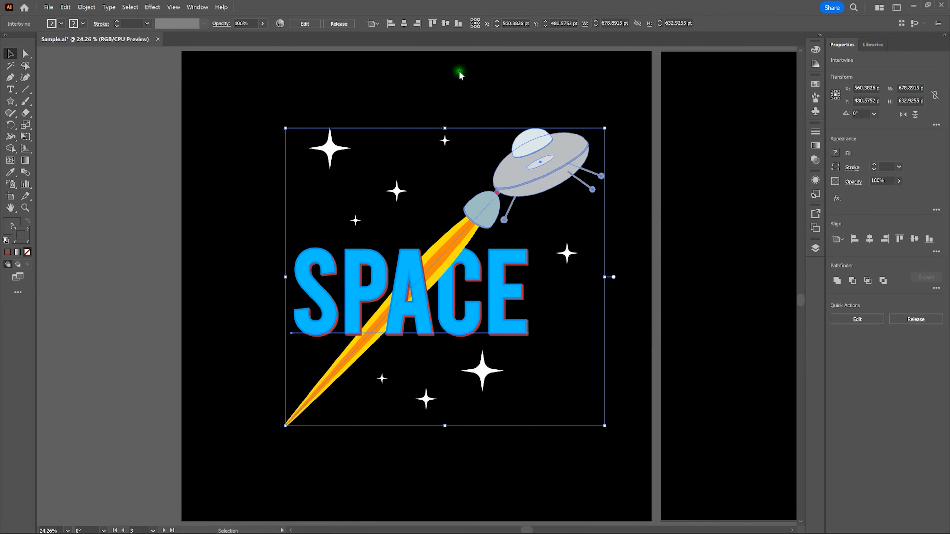
pyautogui.click(86, 7)
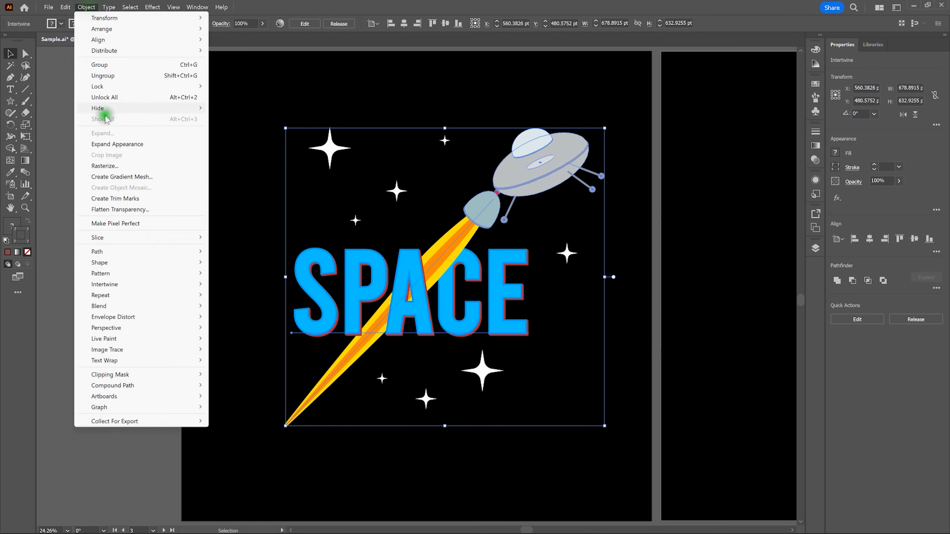
pyautogui.moveTo(170, 286)
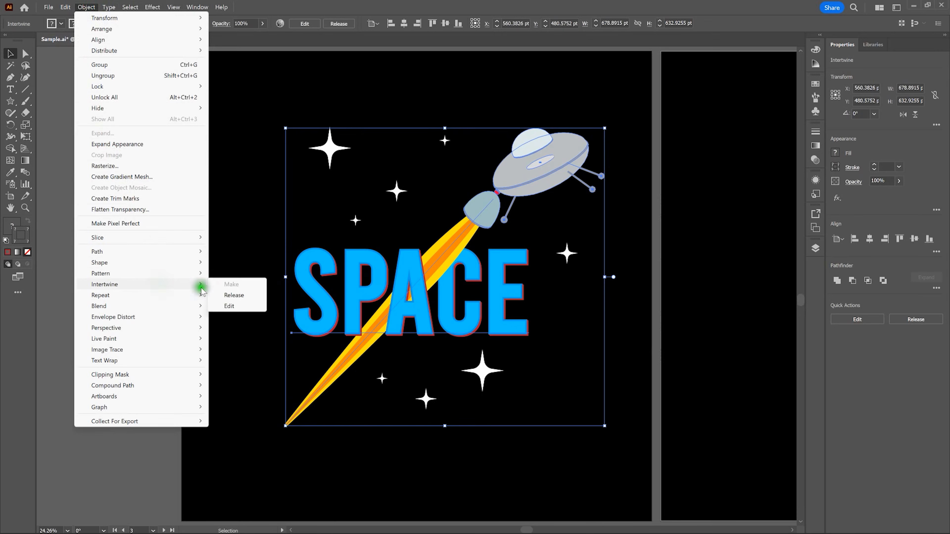
pyautogui.click(239, 306)
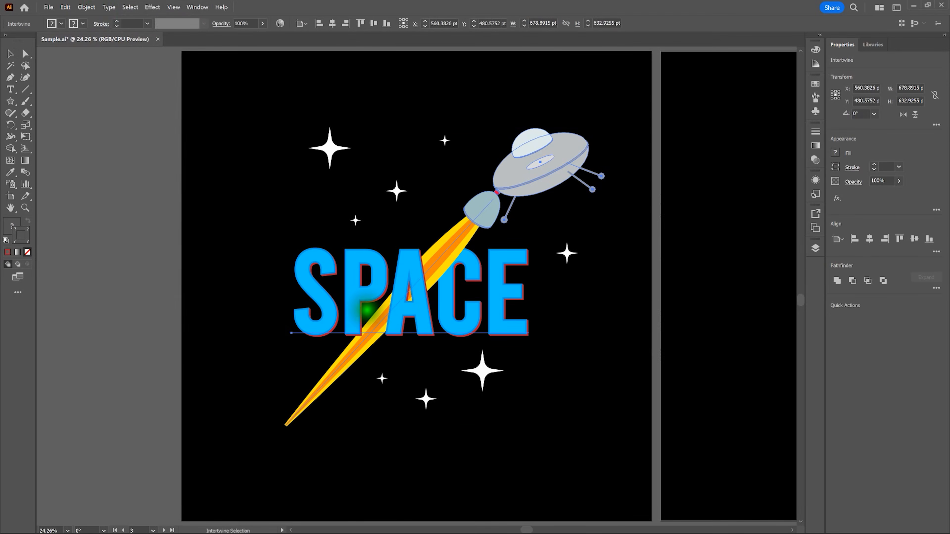
pyautogui.moveTo(370, 317)
pyautogui.mouseDown()
pyautogui.moveTo(367, 355)
pyautogui.moveTo(339, 349)
pyautogui.moveTo(339, 318)
pyautogui.moveTo(369, 308)
pyautogui.mouseUp()
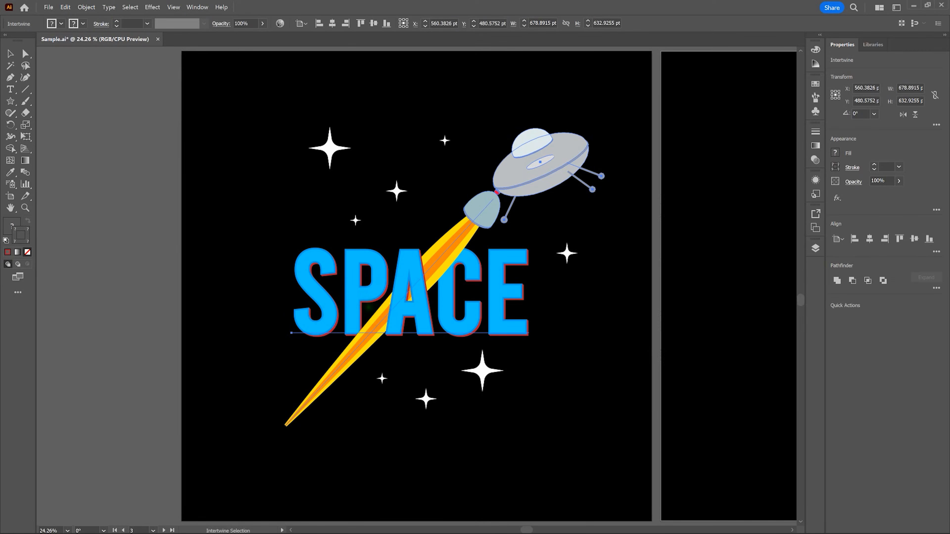
pyautogui.click(11, 55)
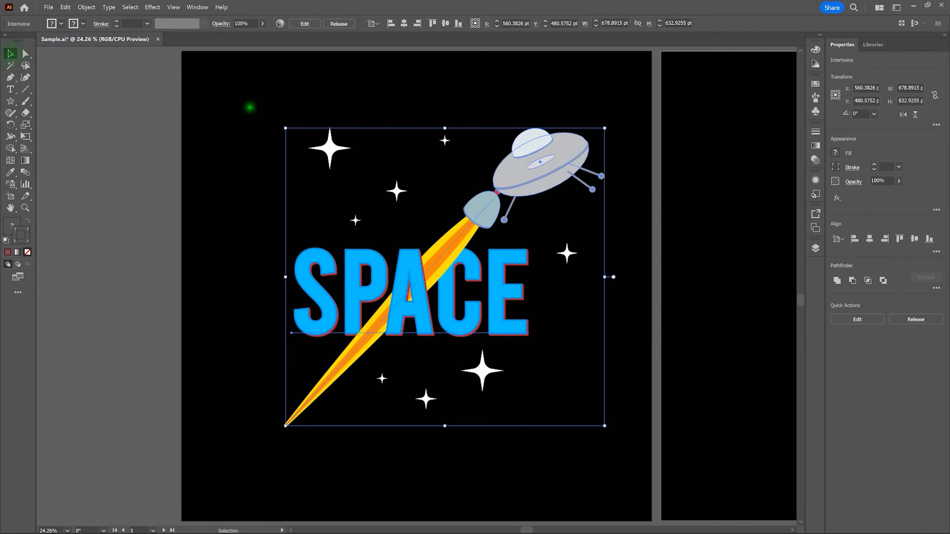
pyautogui.click(241, 101)
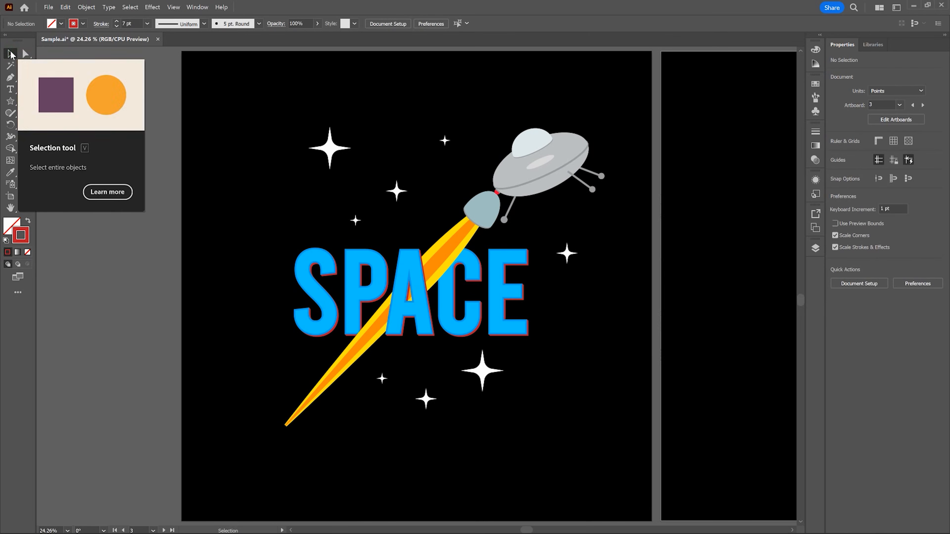
# Release the Intertwine object containing the spaceship and SPACE text, and undo the release
pyautogui.click(482, 215)
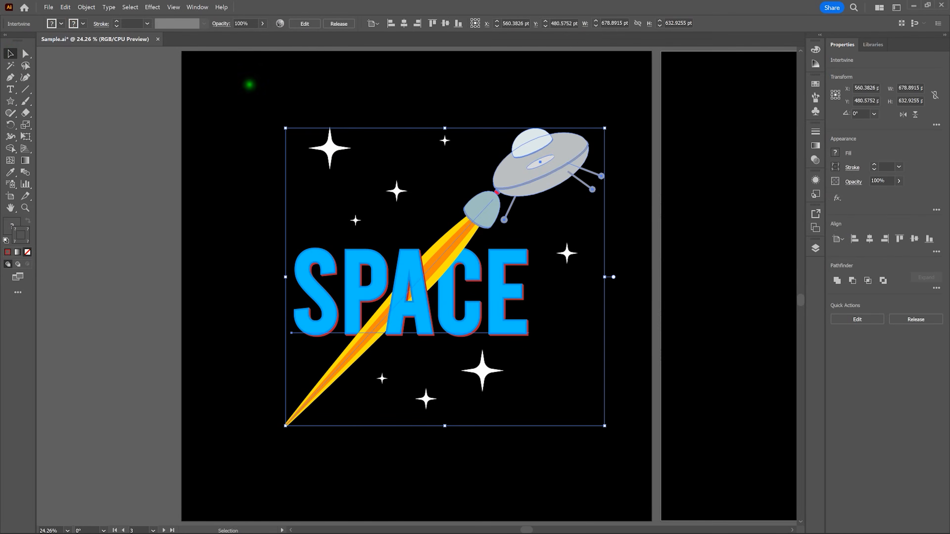
pyautogui.click(87, 7)
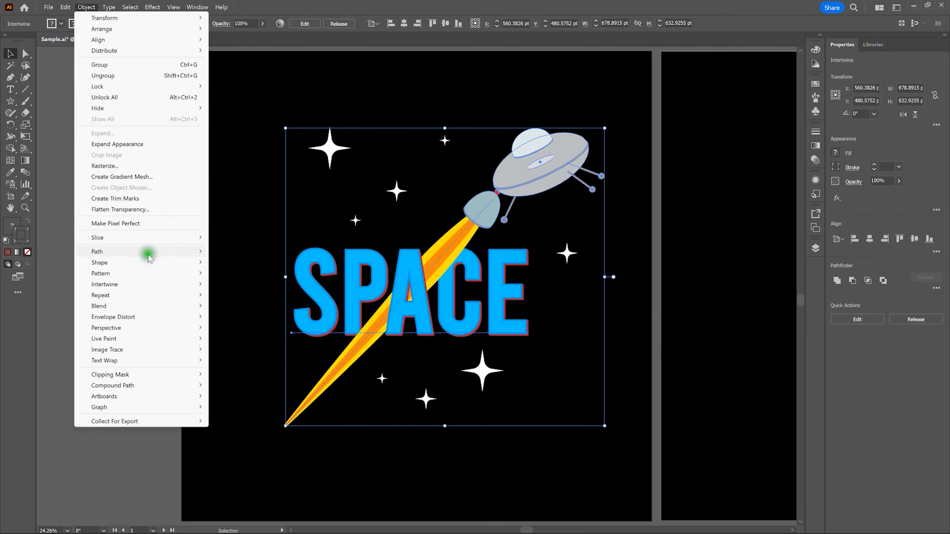
pyautogui.click(153, 285)
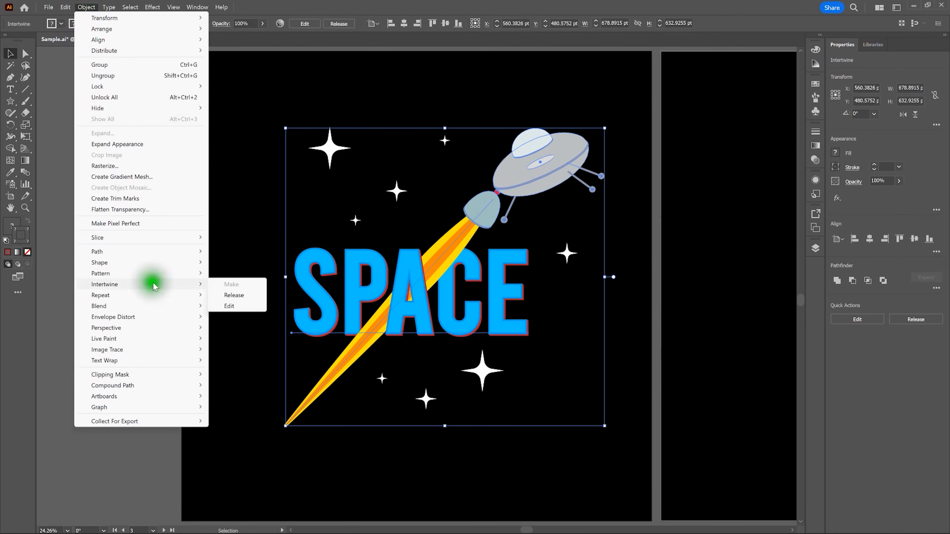
pyautogui.click(239, 295)
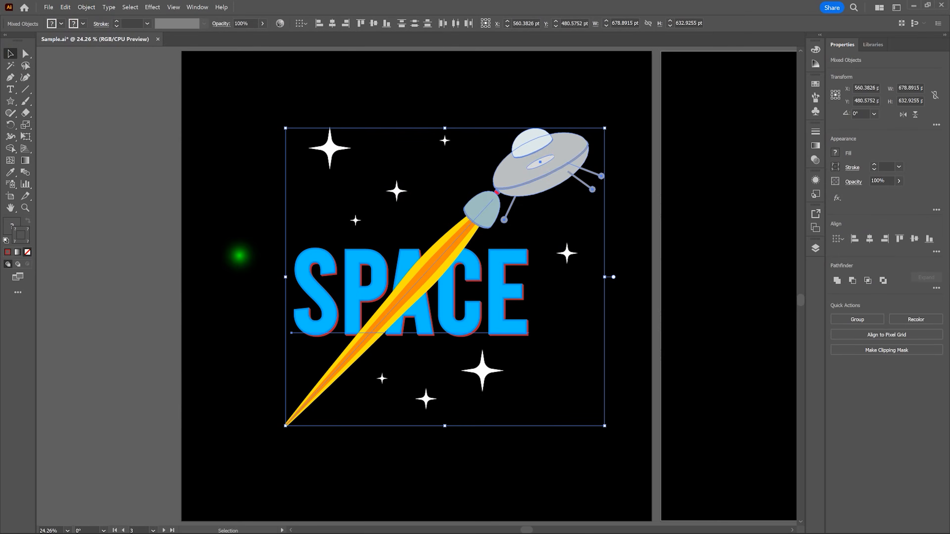
pyautogui.click(239, 256)
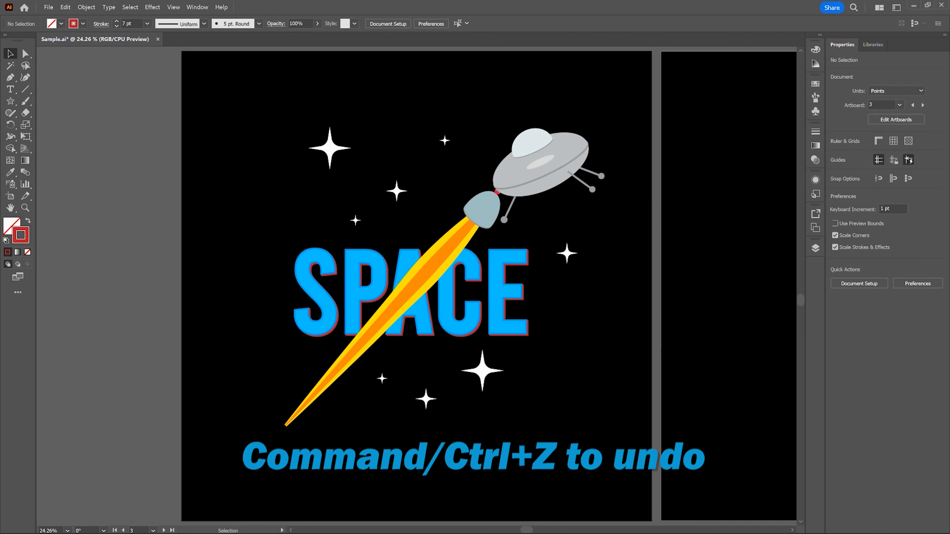
pyautogui.hotkey('ctrl', 'z')
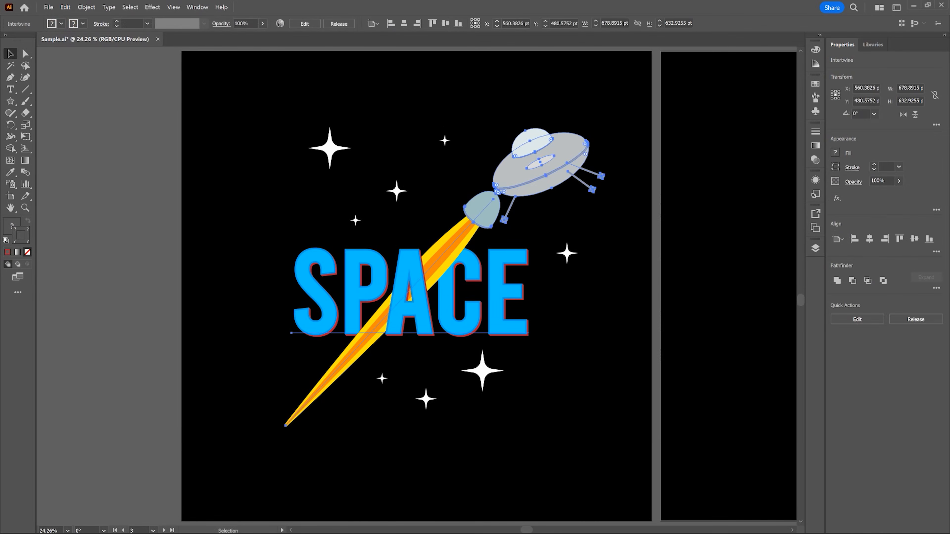
# On artboard 4, make an Intertwine object from the blue tapered path and the white letter S
pyautogui.click(239, 255)
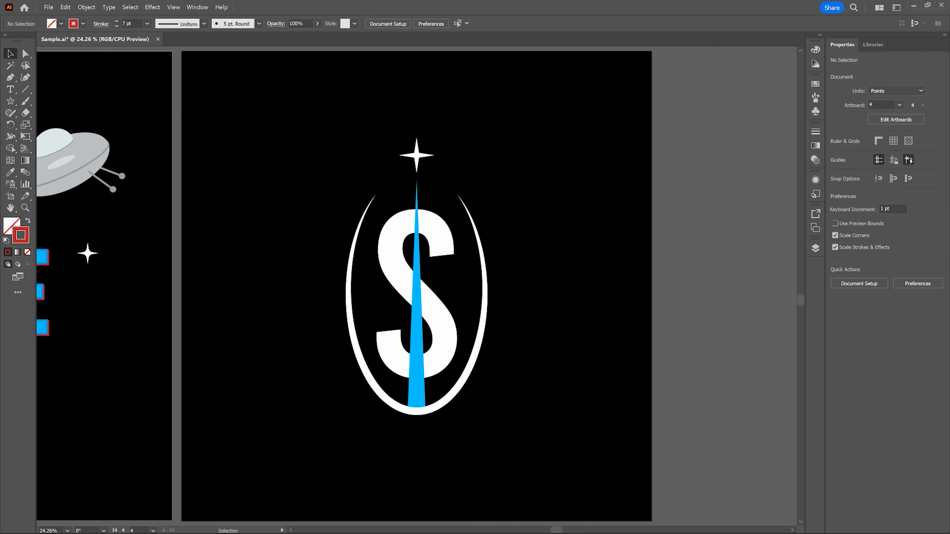
pyautogui.click(568, 157)
pyautogui.click(417, 189)
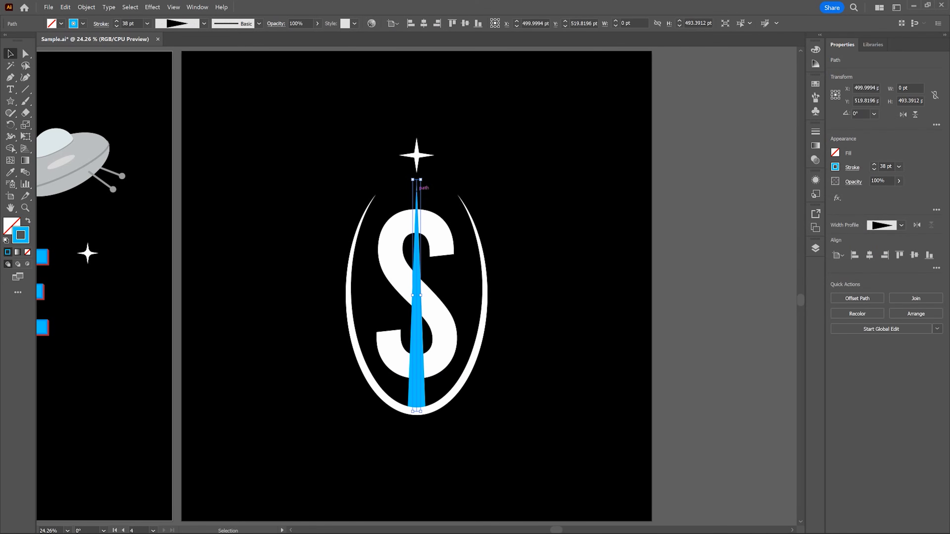
pyautogui.keyDown('shift'); pyautogui.click(436, 224); pyautogui.keyUp('shift')
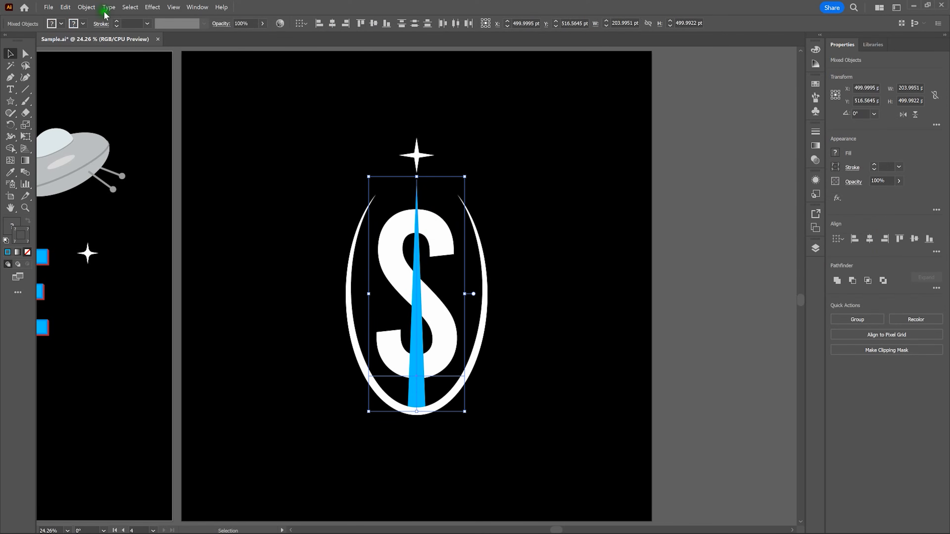
pyautogui.click(87, 7)
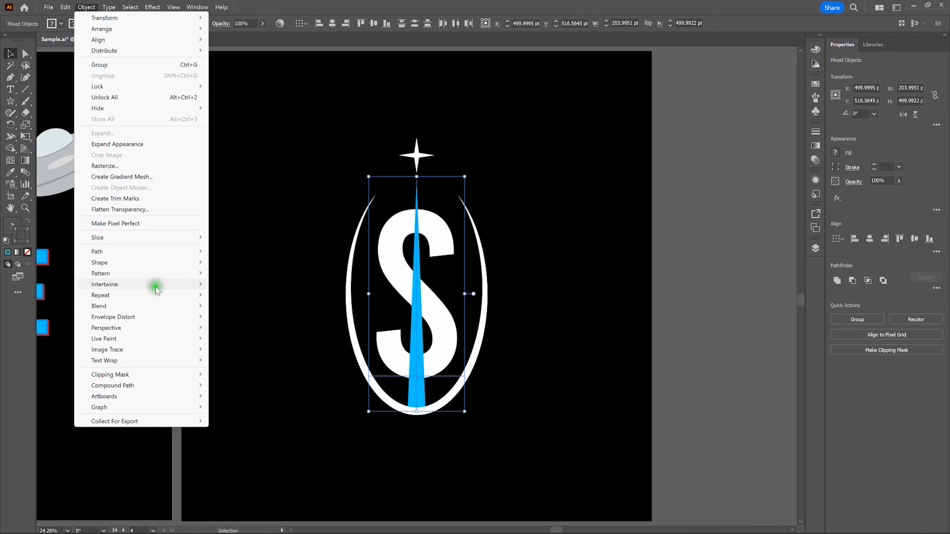
pyautogui.moveTo(176, 284)
pyautogui.click(224, 285)
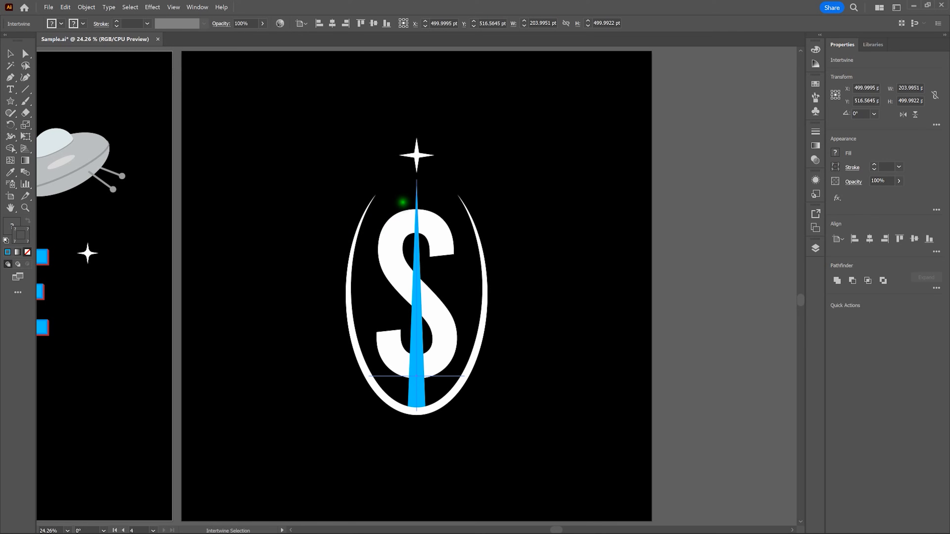
# Loop the blue path's overlaps at the upper and lower curves of the S to bring the letter in front there, and deselect the artwork
pyautogui.moveTo(401, 212)
pyautogui.mouseDown()
pyautogui.moveTo(415, 242)
pyautogui.moveTo(432, 233)
pyautogui.moveTo(432, 198)
pyautogui.moveTo(408, 194)
pyautogui.mouseUp()
pyautogui.moveTo(428, 340)
pyautogui.mouseDown()
pyautogui.moveTo(435, 366)
pyautogui.moveTo(417, 388)
pyautogui.moveTo(397, 376)
pyautogui.moveTo(395, 351)
pyautogui.moveTo(427, 332)
pyautogui.mouseUp()
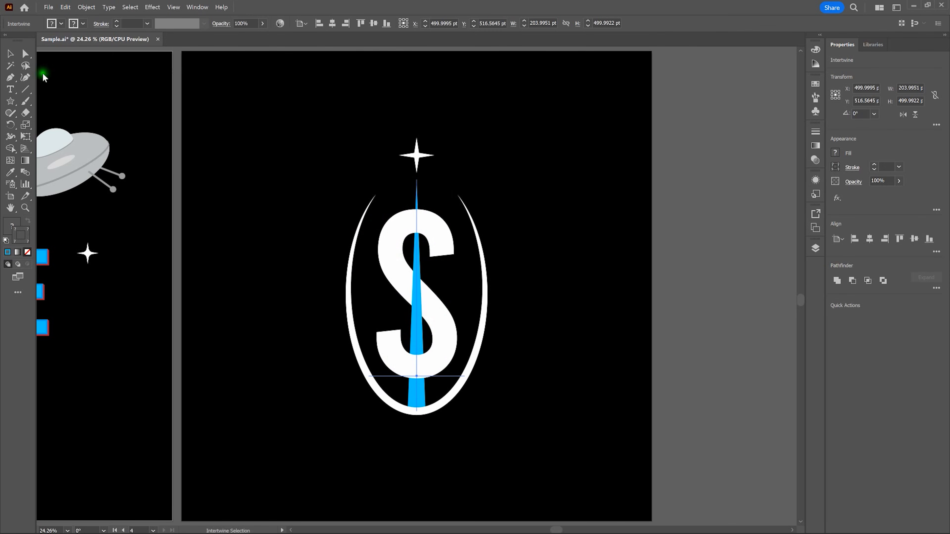
pyautogui.click(10, 55)
pyautogui.click(247, 116)
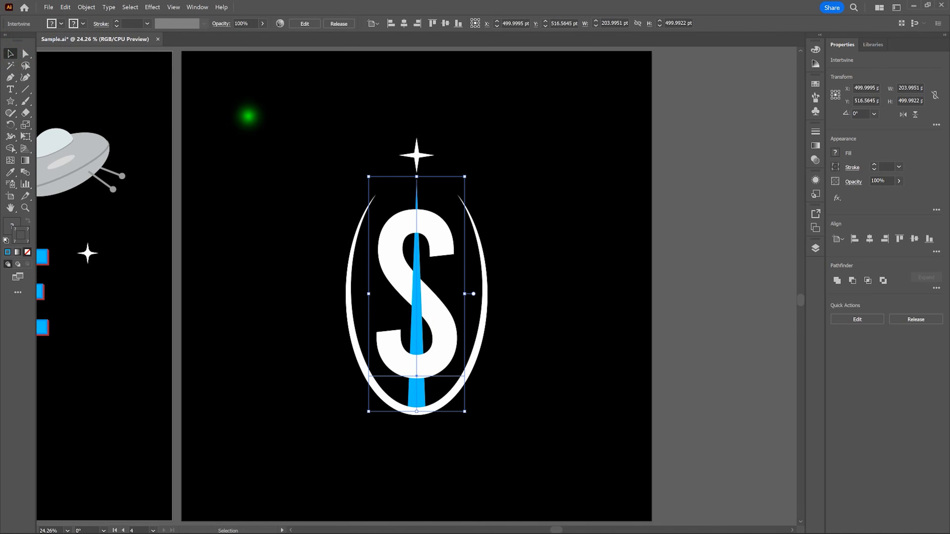